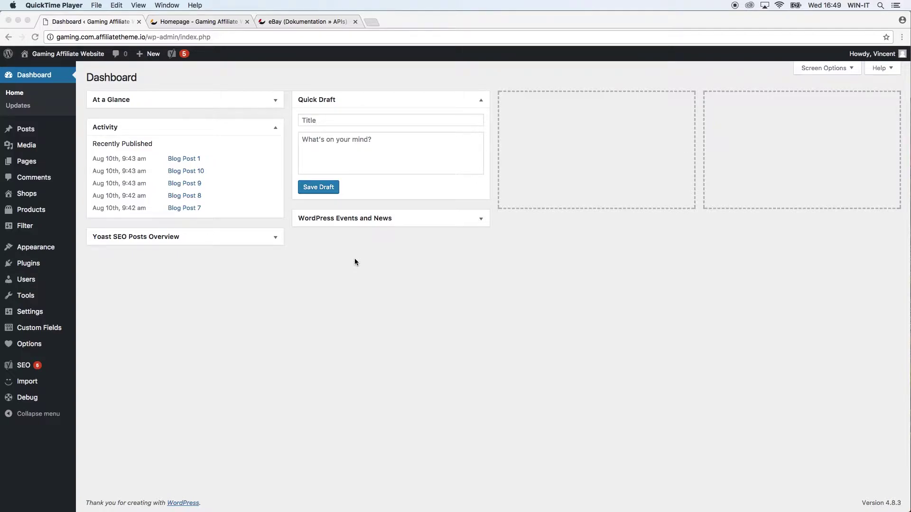
# - Bring Chrome forward and show the theme's Options > General page with empty CSS and JavaScript fields
pyautogui.click(355, 259)
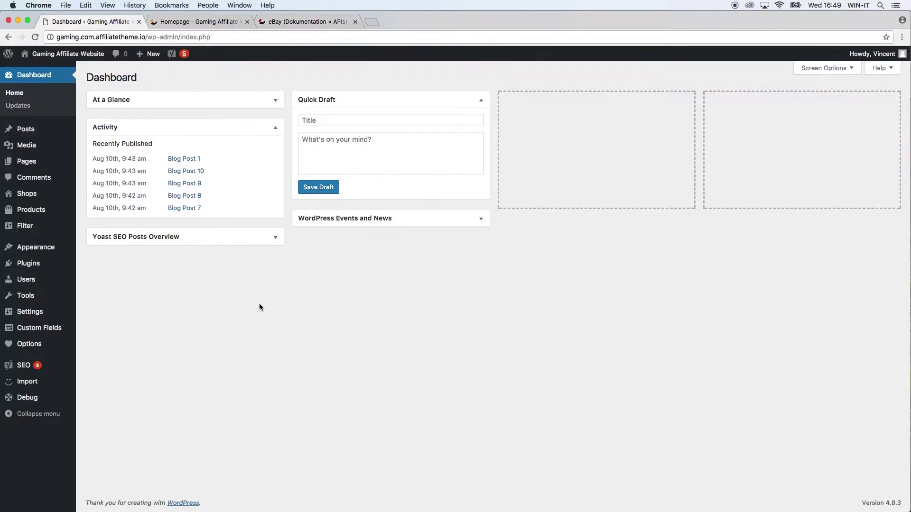
pyautogui.click(46, 344)
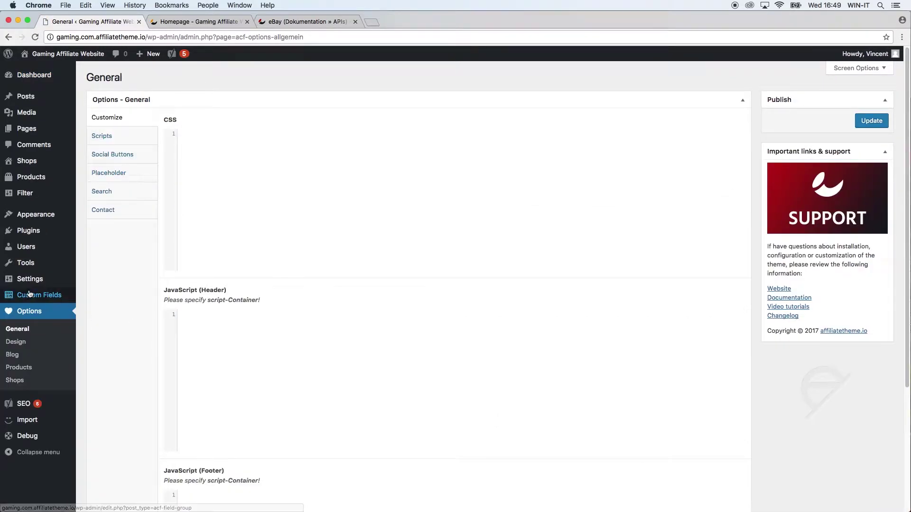
pyautogui.moveTo(33, 277)
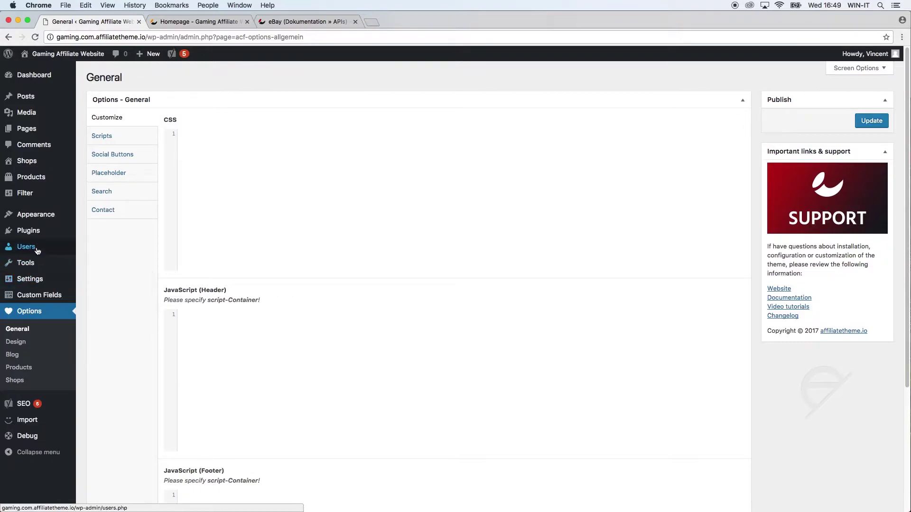
# - Go to the affiliatetheme.io Import dashboard and select the CJ Affiliate API version 1.0 number
pyautogui.click(37, 425)
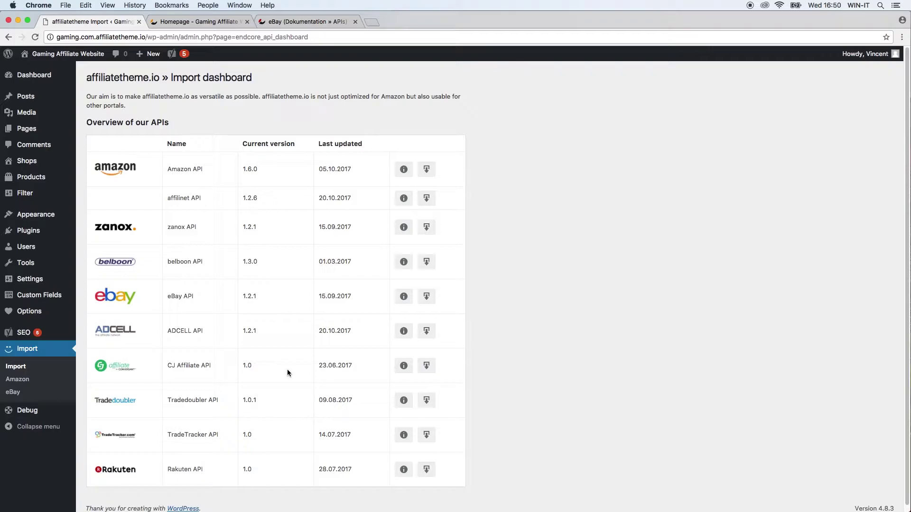
pyautogui.doubleClick(286, 369)
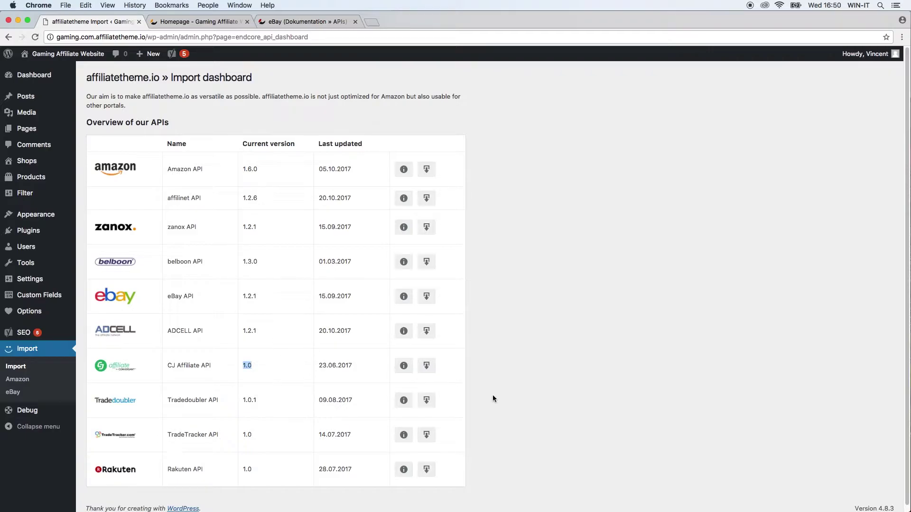
pyautogui.click(345, 372)
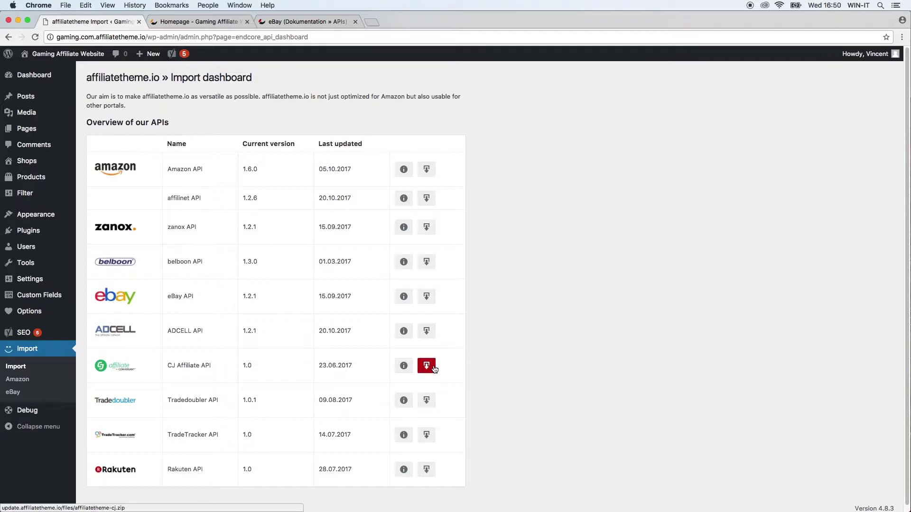
# - Check the Upload Plugin form, then activate AffiliateTheme - CJ Affiliate Schnittstelle in Installed Plugins
pyautogui.click(49, 232)
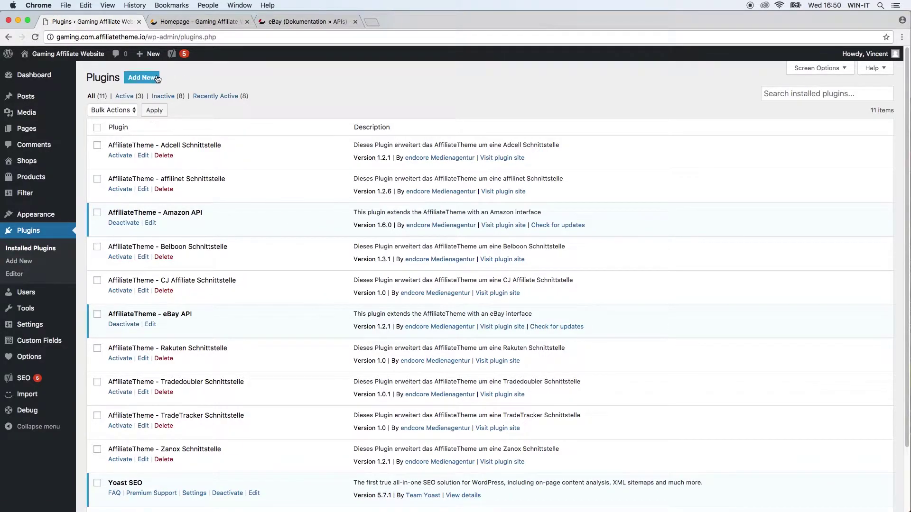
pyautogui.click(141, 78)
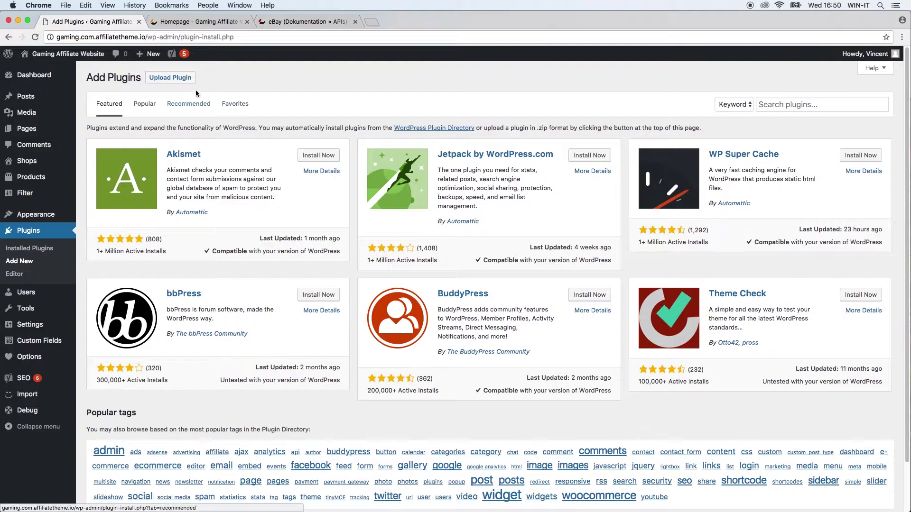
pyautogui.click(186, 81)
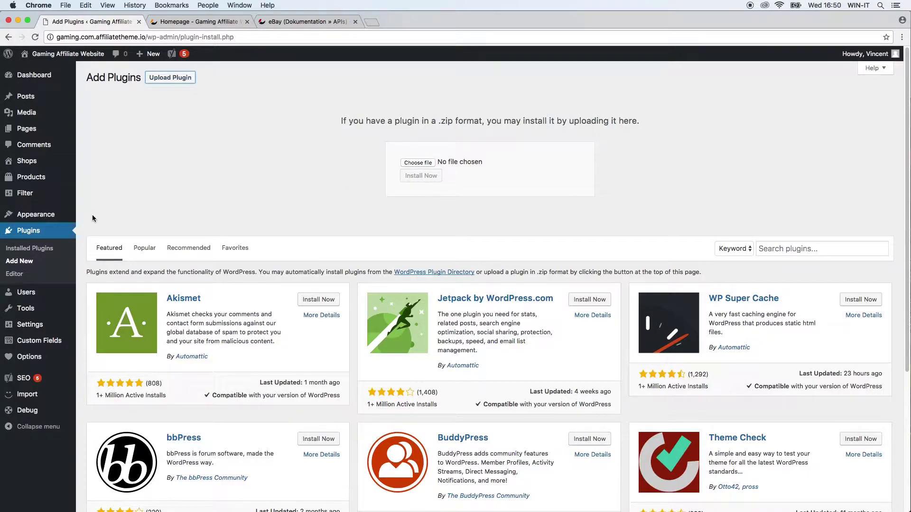
pyautogui.click(51, 254)
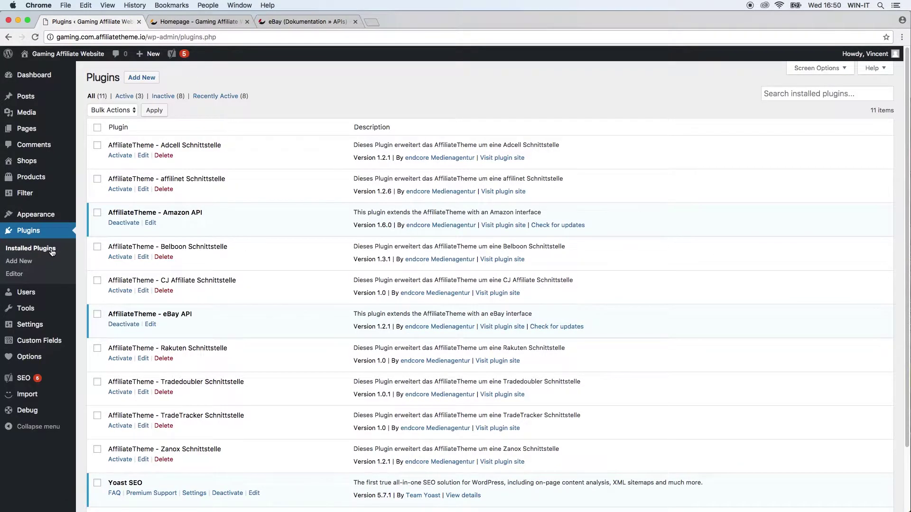
pyautogui.click(128, 292)
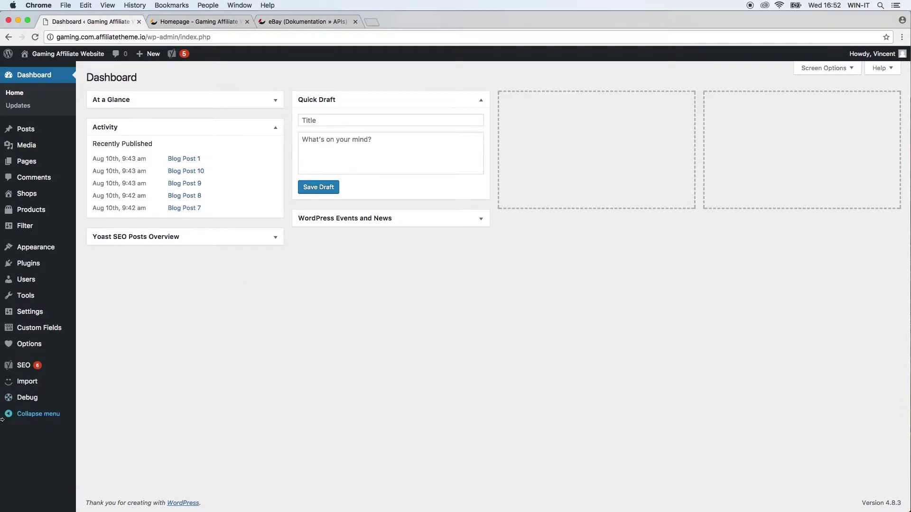
# - Go to Import > CJ Affiliate to see the developer key, website ID and confirmed connection
pyautogui.moveTo(30, 387)
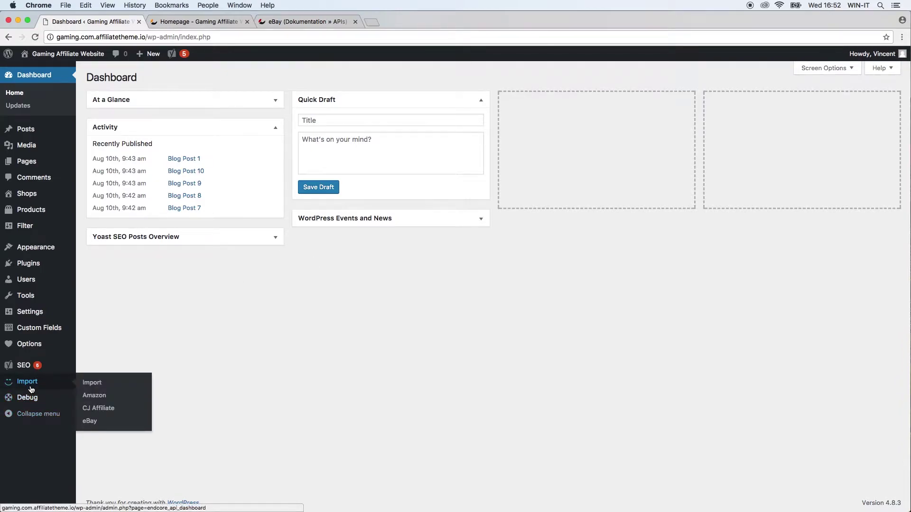
pyautogui.click(102, 414)
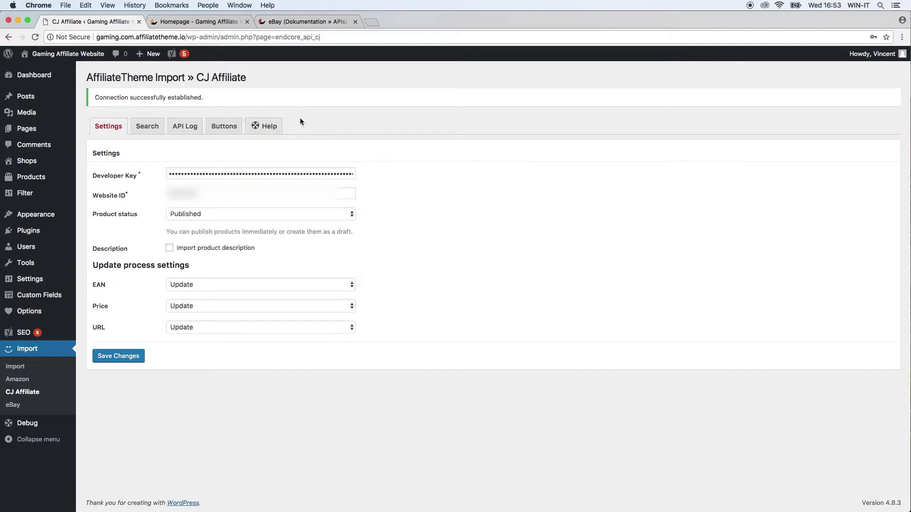
# - Search the affiliatetheme.io docs for 'cj' and show the CJ Affiliate page on Developer Key and Website ID
pyautogui.click(297, 23)
pyautogui.scroll(3, 436, 257)
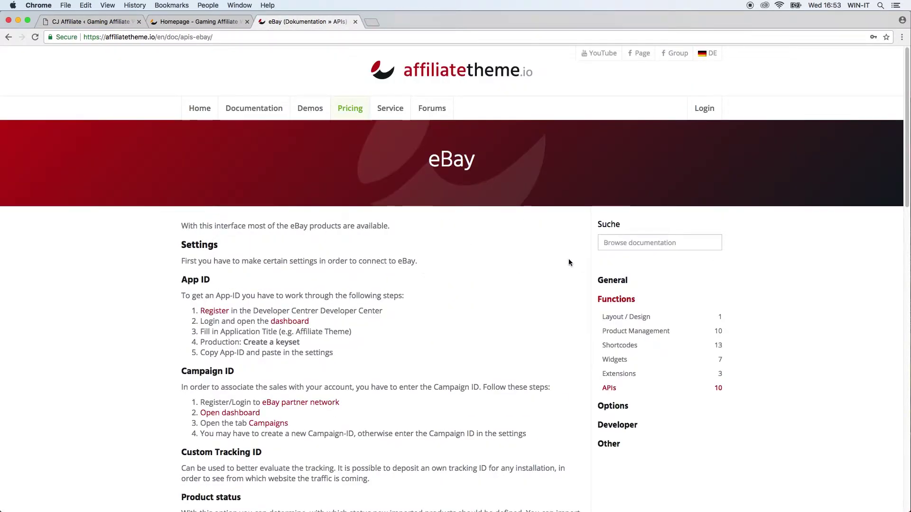
pyautogui.click(653, 241)
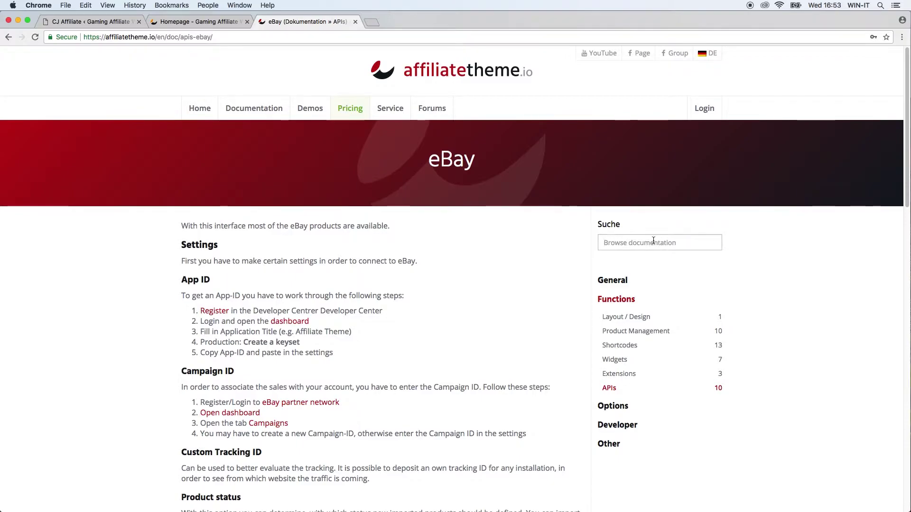
pyautogui.write('cj')
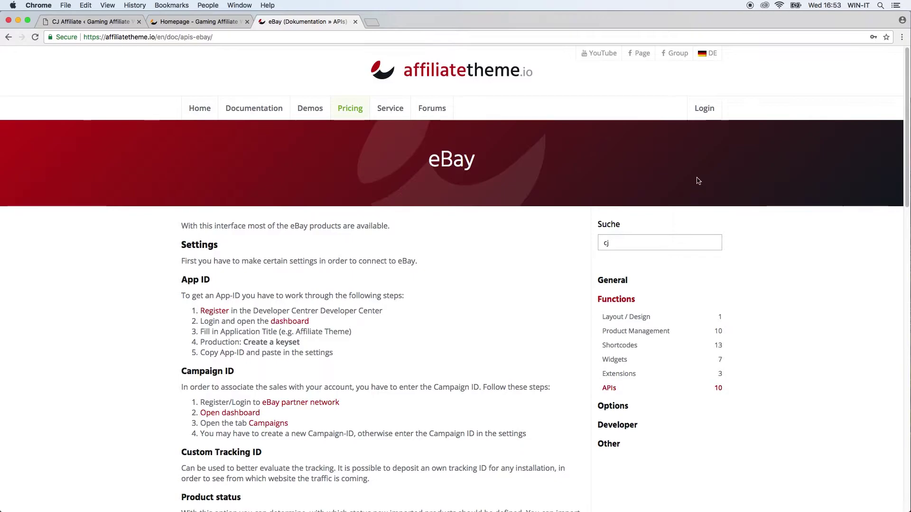
pyautogui.press('Return')
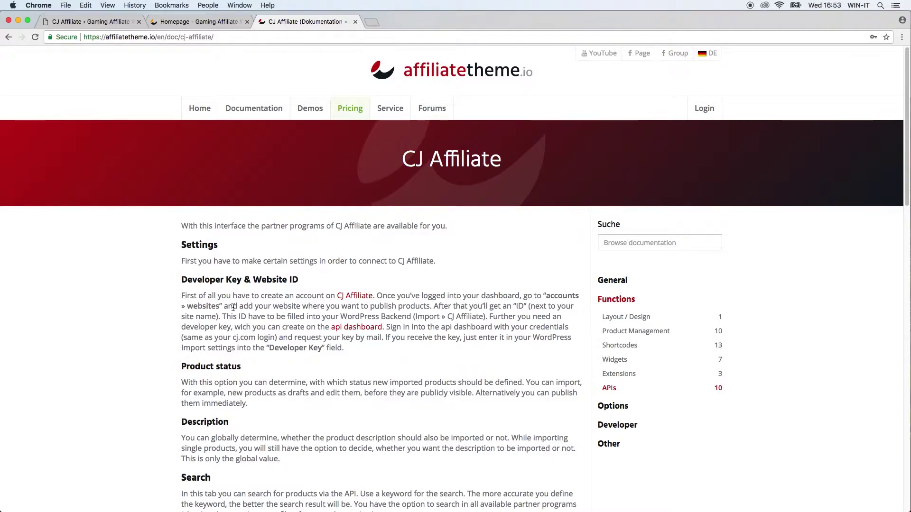
pyautogui.scroll(-8, 164, 361)
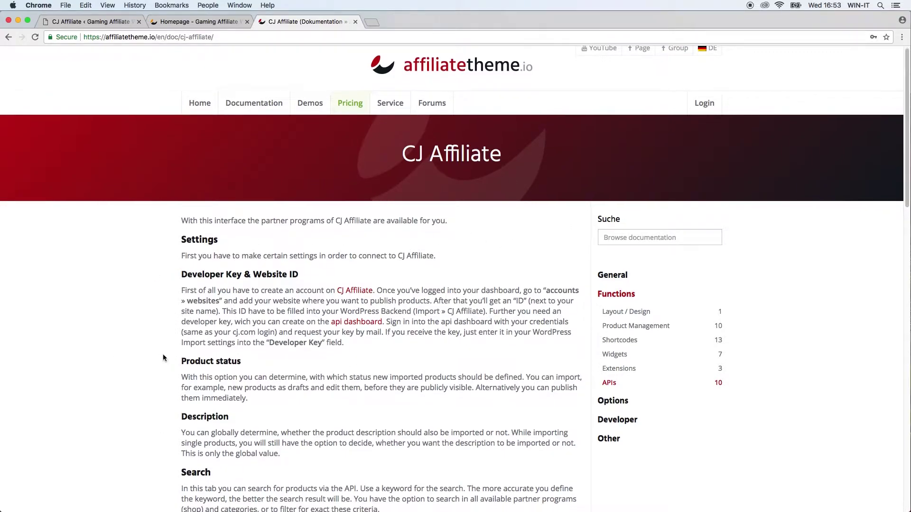
pyautogui.scroll(8, 165, 364)
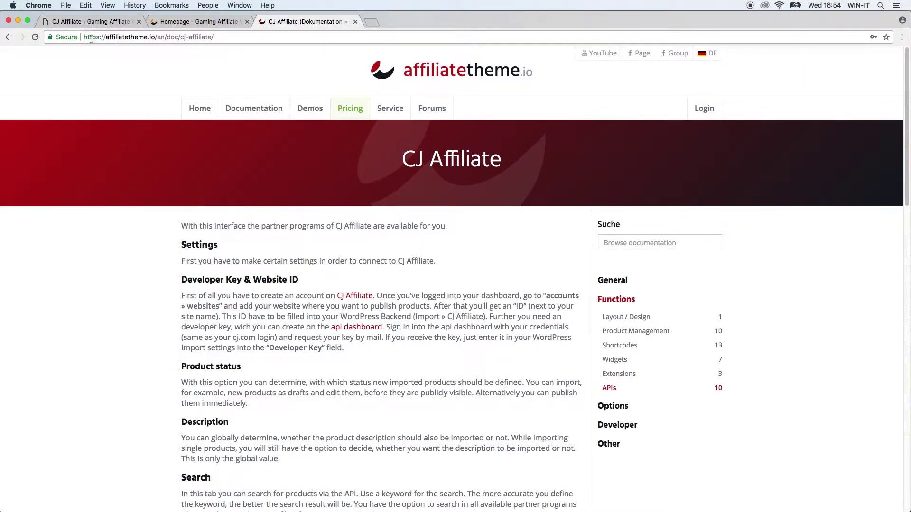
# - Review the CJ Affiliate update process settings: status Published, and EAN, Price and URL set to Update
pyautogui.click(95, 22)
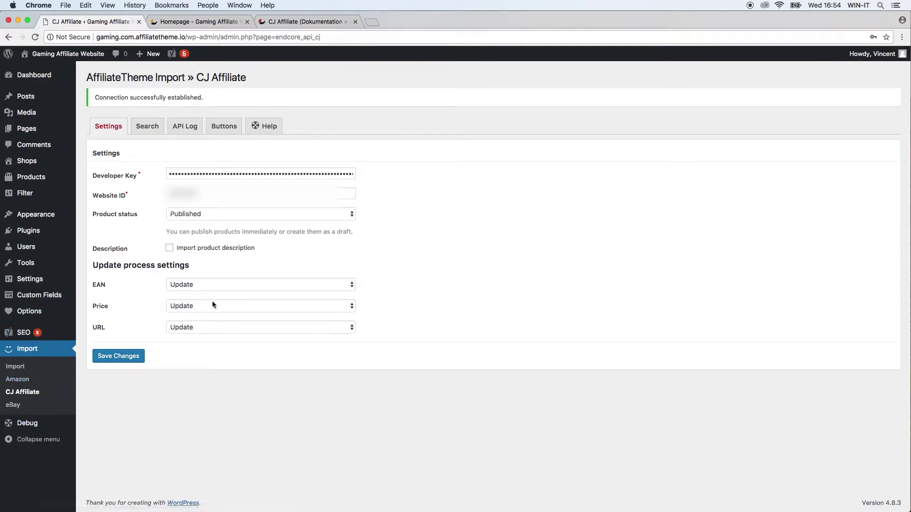
pyautogui.moveTo(82, 264); pyautogui.dragTo(216, 267)
pyautogui.click(253, 267)
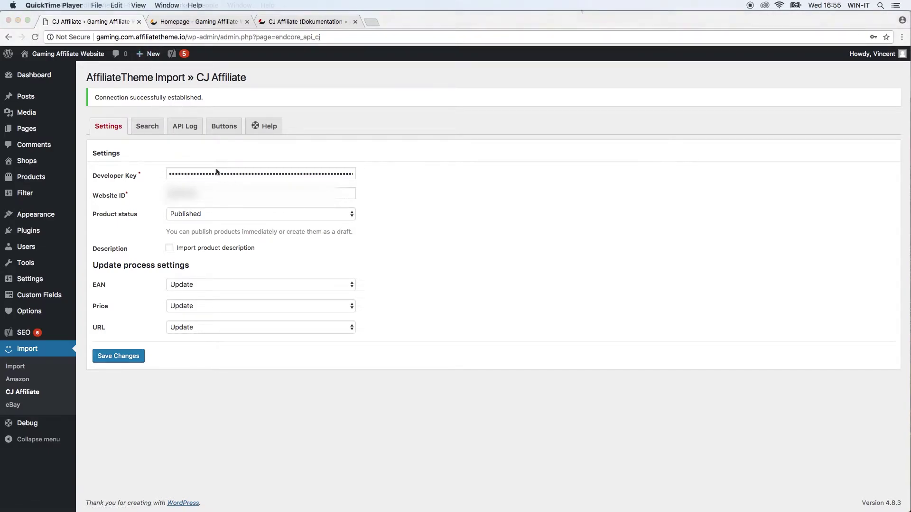
pyautogui.click(191, 151)
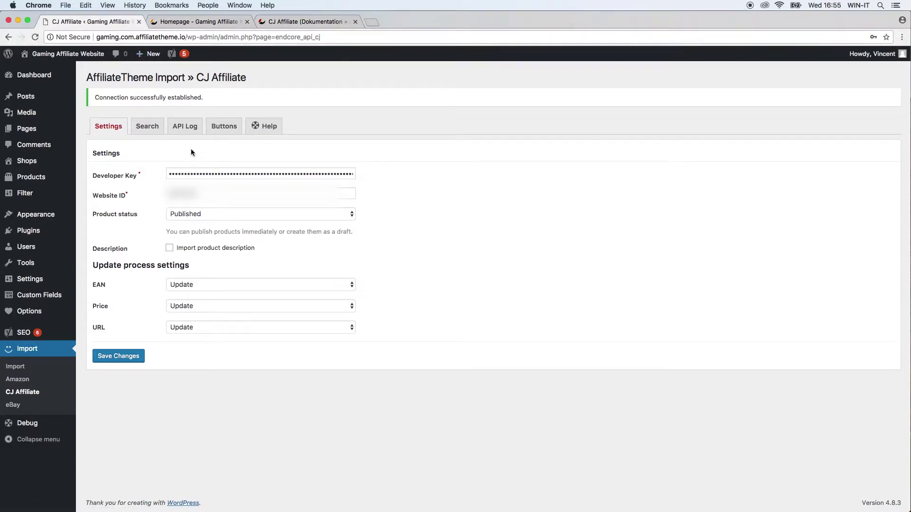
# - Show the CJ Affiliate Search tab and limit the search to the eBooks.com shop
pyautogui.click(153, 136)
pyautogui.click(141, 210)
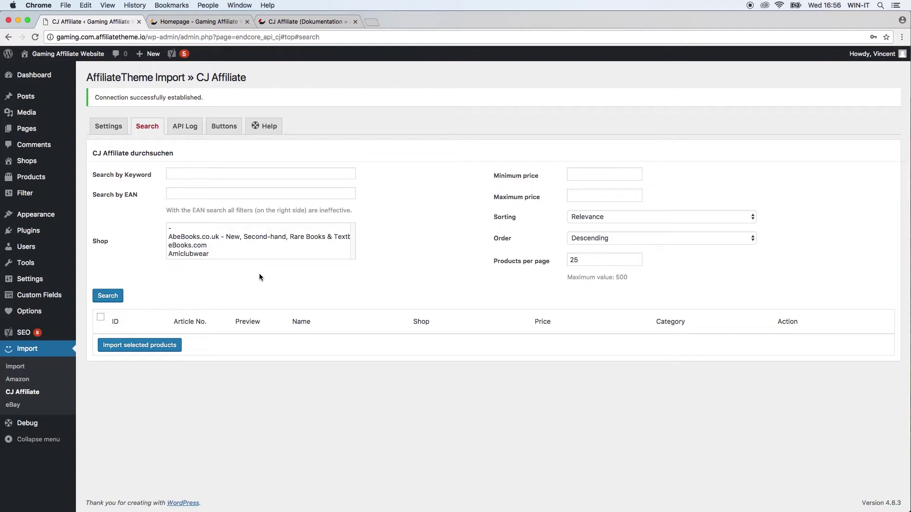
pyautogui.click(204, 248)
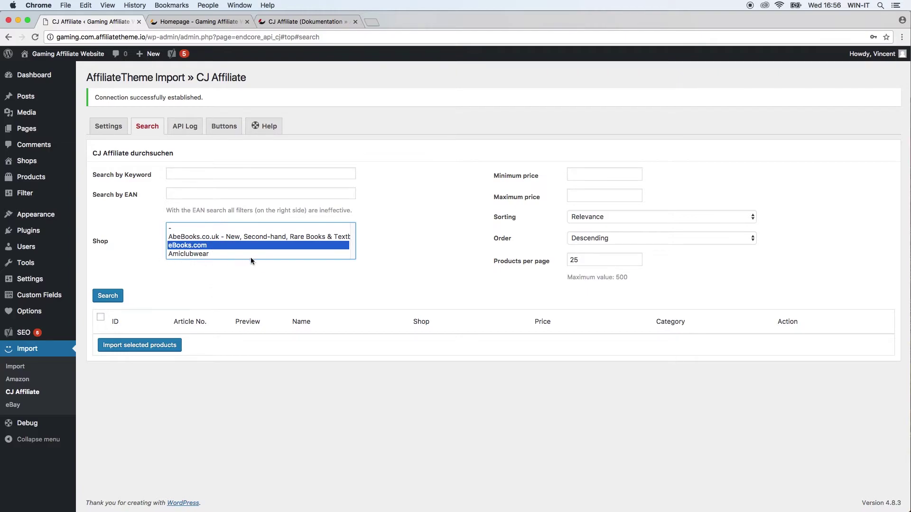
pyautogui.click(193, 171)
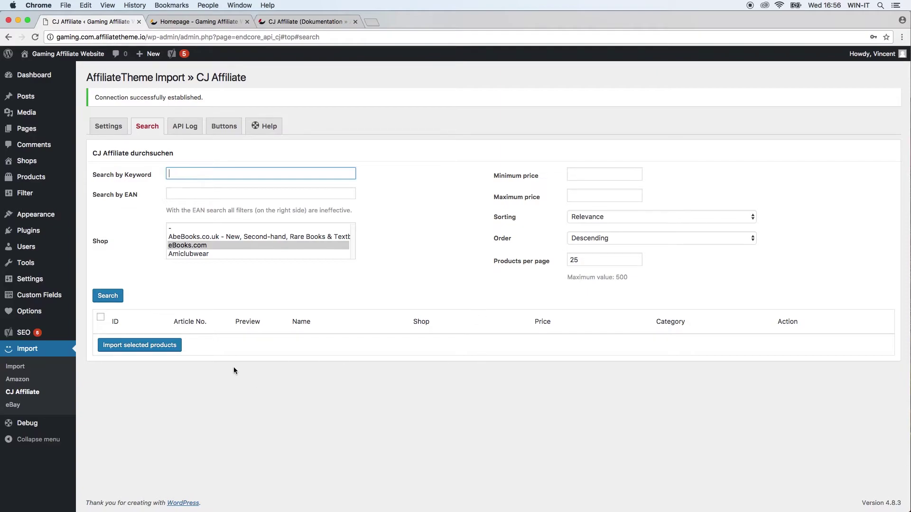
# - Keep sorting by relevance and enter the keyword 'capitalism', fixing the typo
pyautogui.click(585, 221)
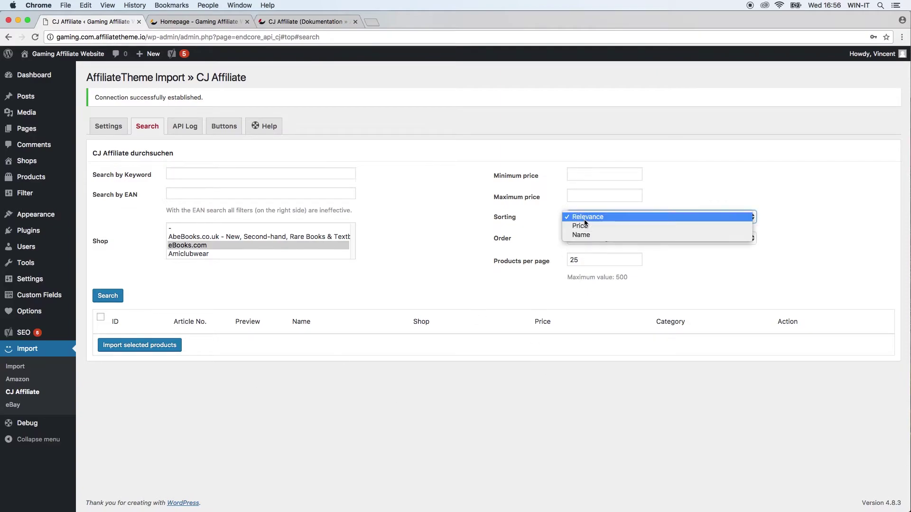
pyautogui.click(617, 216)
pyautogui.click(271, 174)
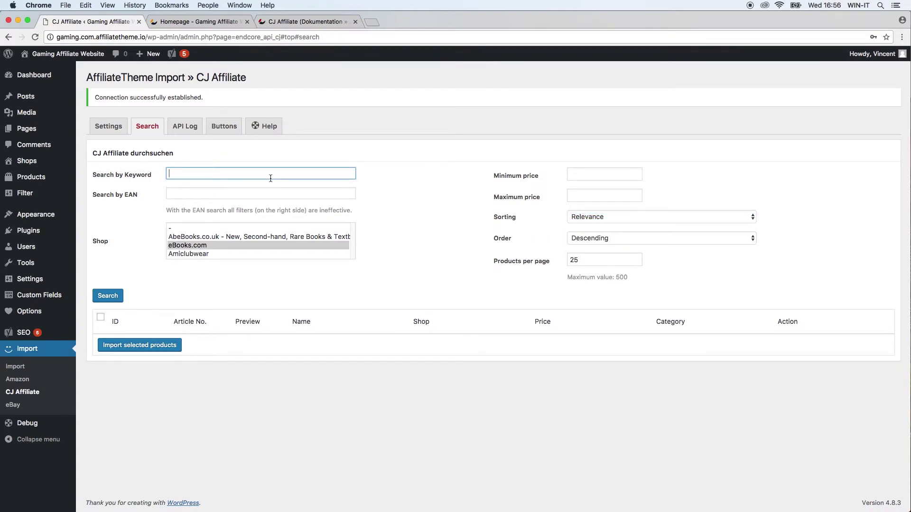
pyautogui.write('captial')
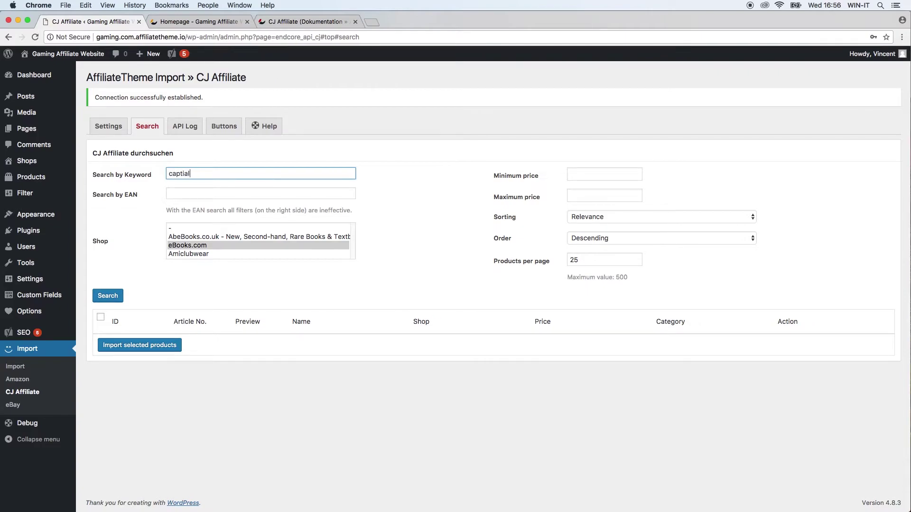
pyautogui.press('BackSpace')
pyautogui.press('BackSpace')
pyautogui.press('BackSpace')
pyautogui.write('italism')
# - Run the 'capitalism' search and browse the 151 pages of eBooks.com results, noting the Maximum price filter
pyautogui.click(180, 252)
pyautogui.click(107, 296)
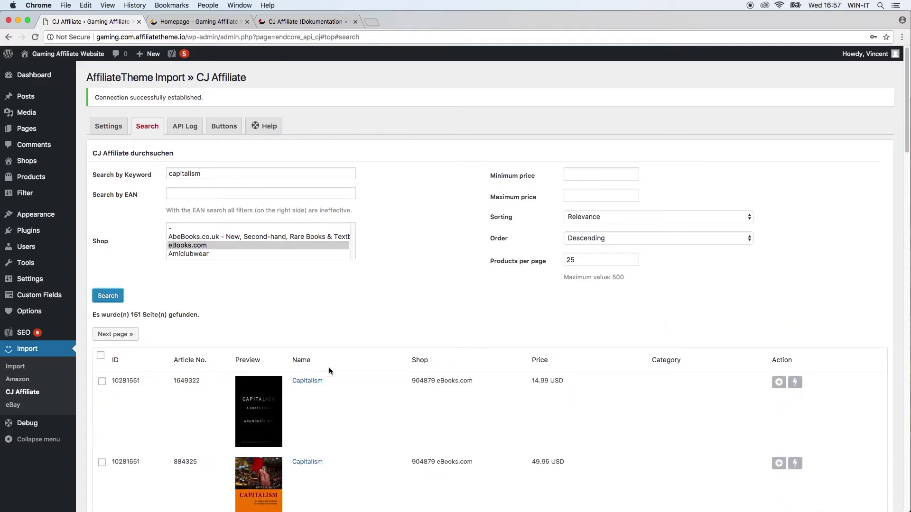
pyautogui.scroll(-4, 351, 379)
pyautogui.scroll(-20, 364, 389)
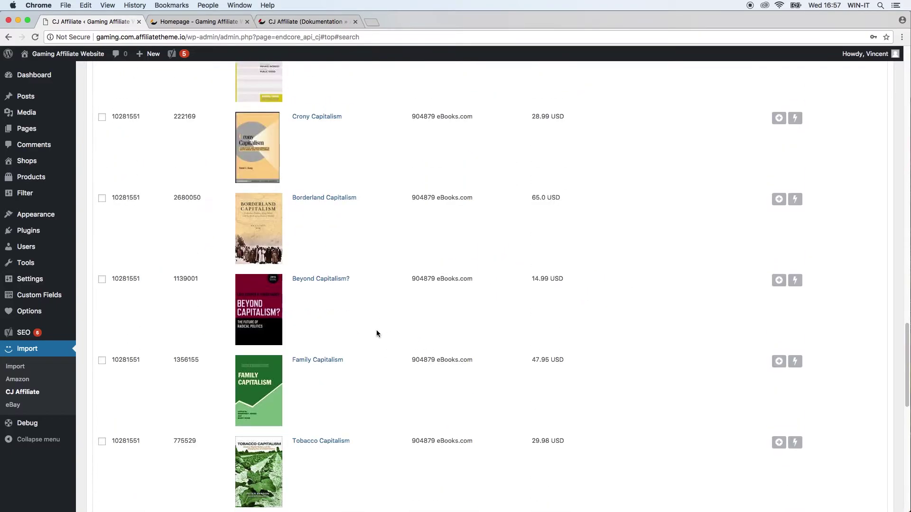
pyautogui.scroll(-3, 377, 330)
pyautogui.scroll(20, 377, 328)
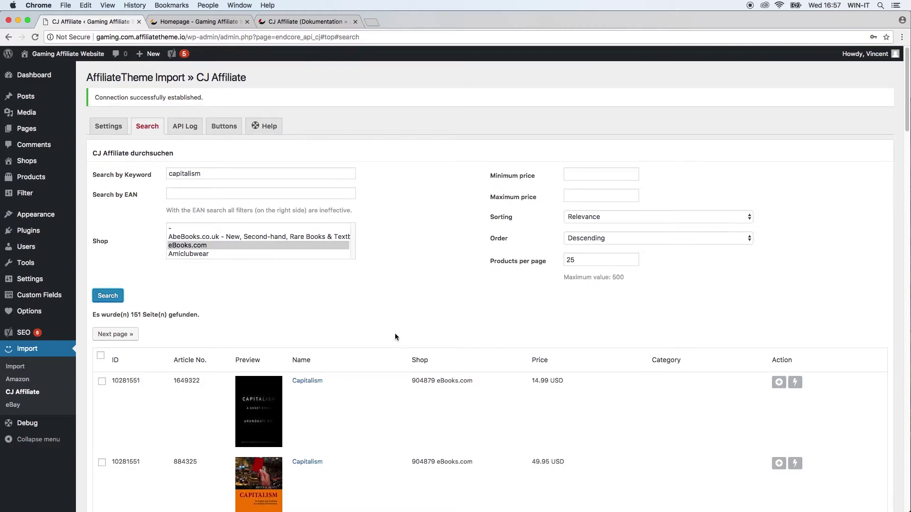
pyautogui.click(577, 194)
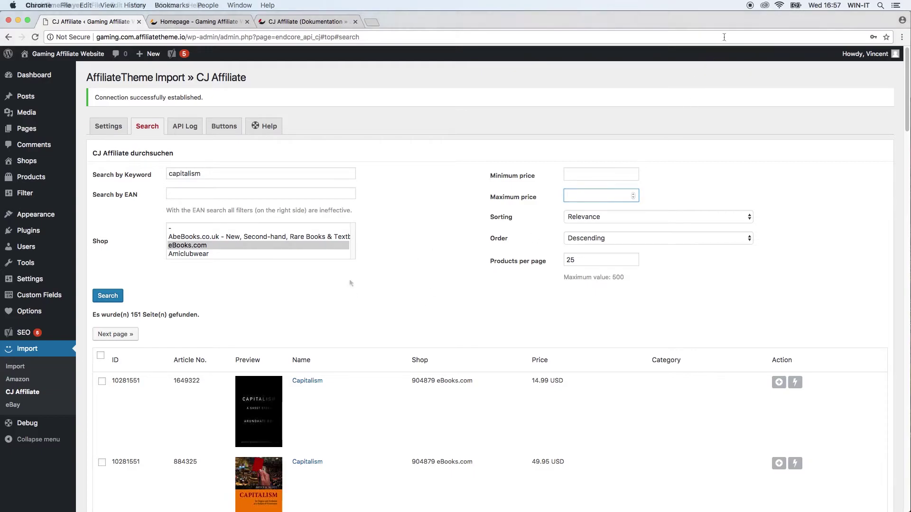
# - Switch to the API Log tab and highlight the note that it keeps the last 200 entries
pyautogui.click(192, 129)
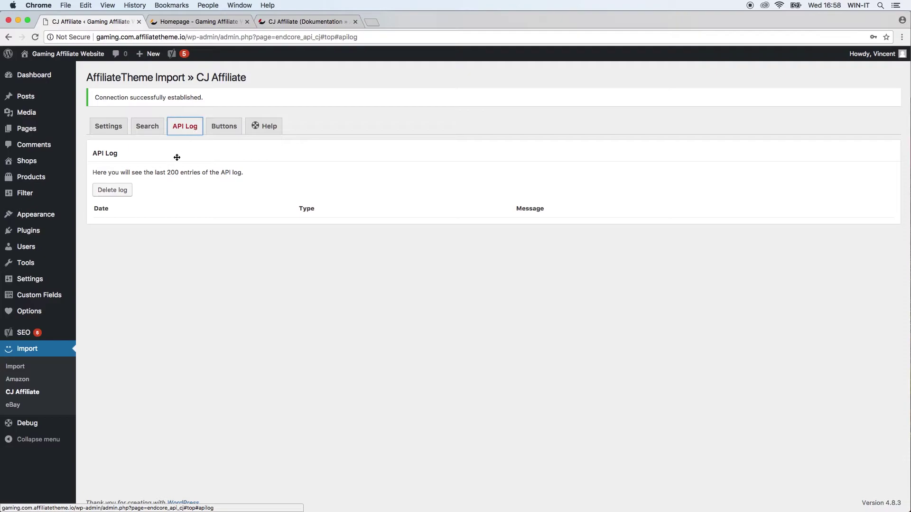
pyautogui.tripleClick(173, 173)
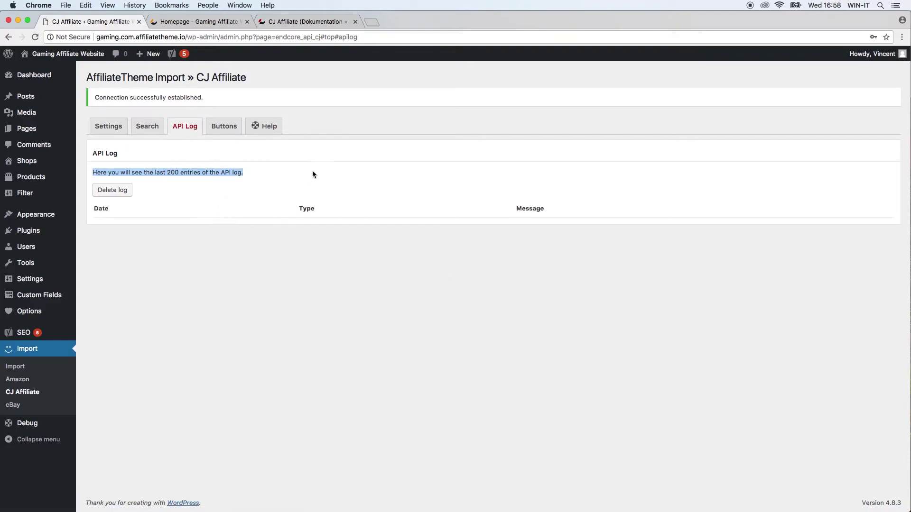
pyautogui.click(174, 190)
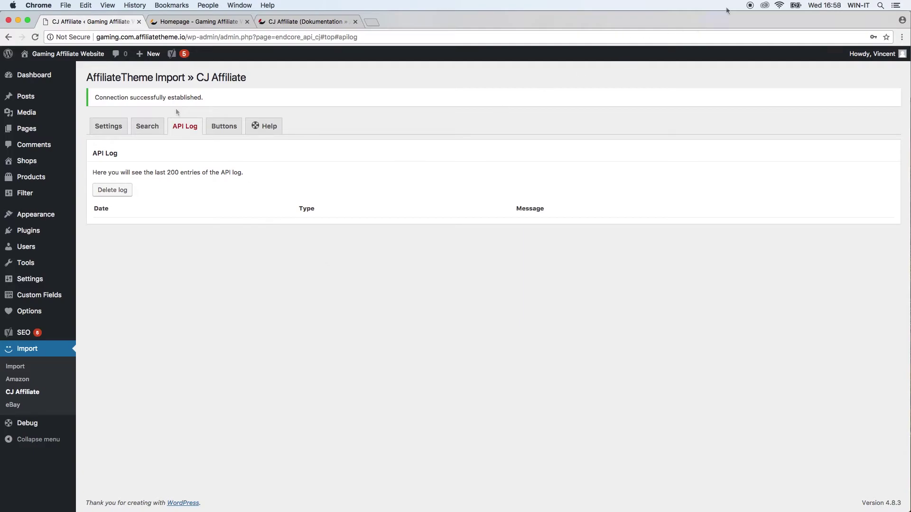
# - Show the Buttons tab and focus the short button text 'Buy now' beside the full 'Buy now at %s'
pyautogui.click(222, 126)
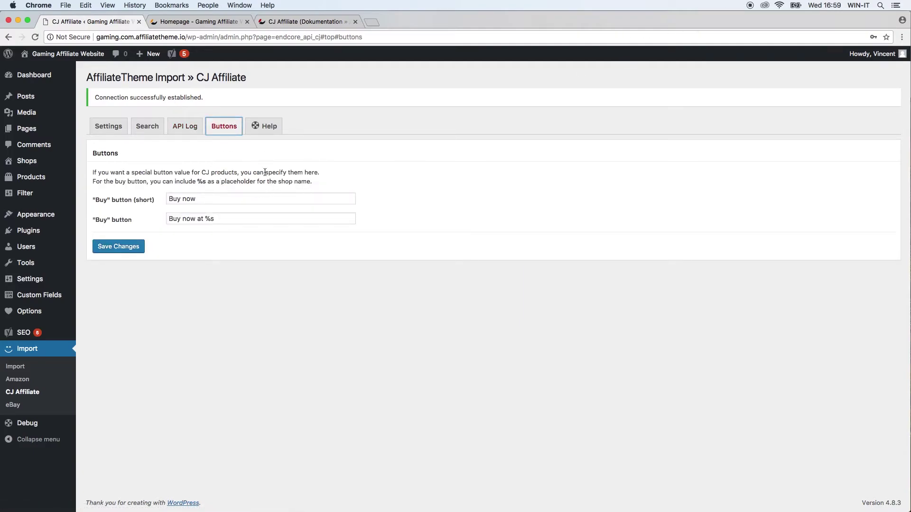
pyautogui.click(252, 161)
pyautogui.click(227, 204)
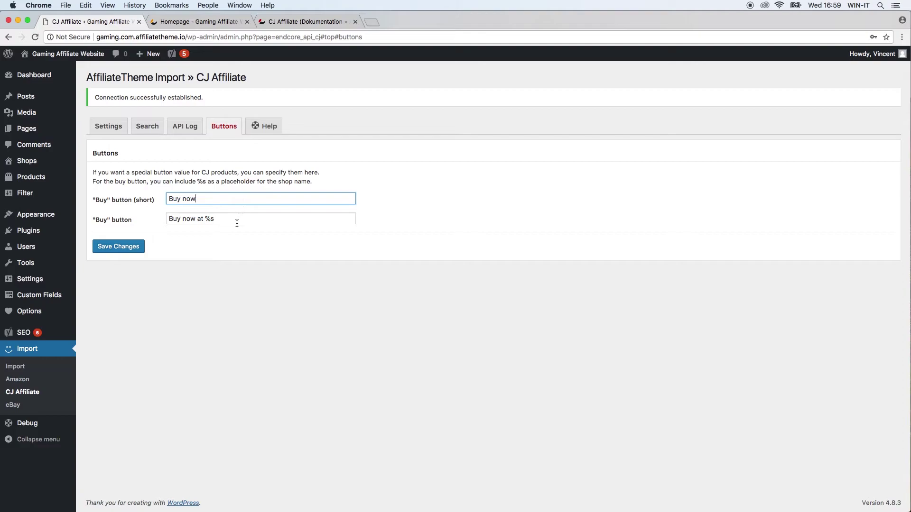
pyautogui.tripleClick(216, 199)
pyautogui.click(222, 219)
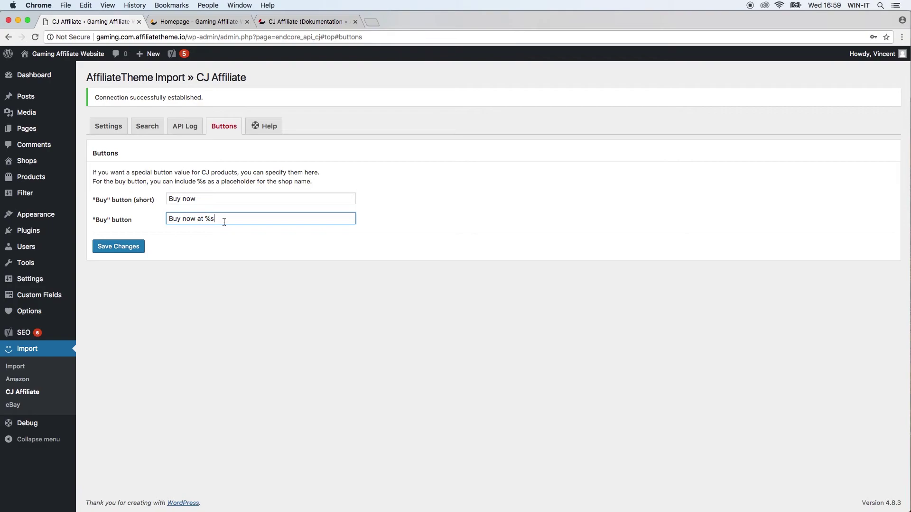
pyautogui.moveTo(196, 182); pyautogui.dragTo(203, 182)
pyautogui.click(208, 183)
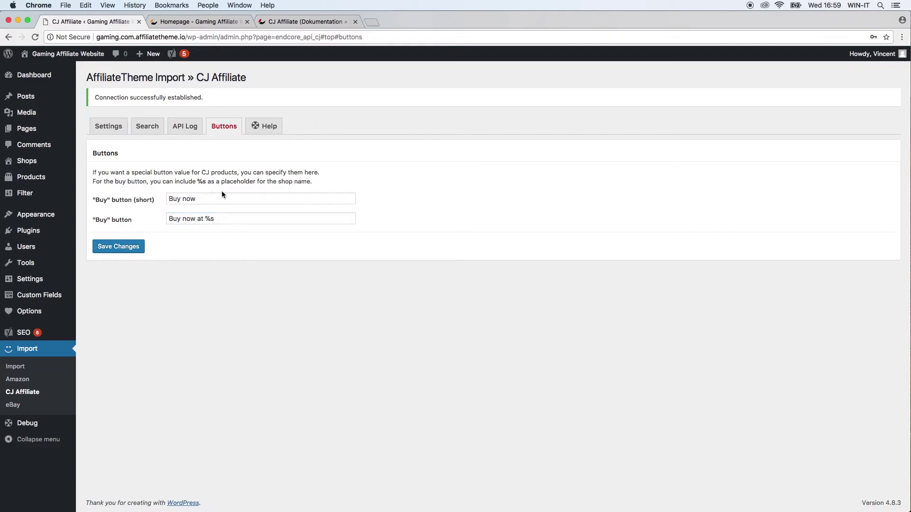
pyautogui.click(223, 218)
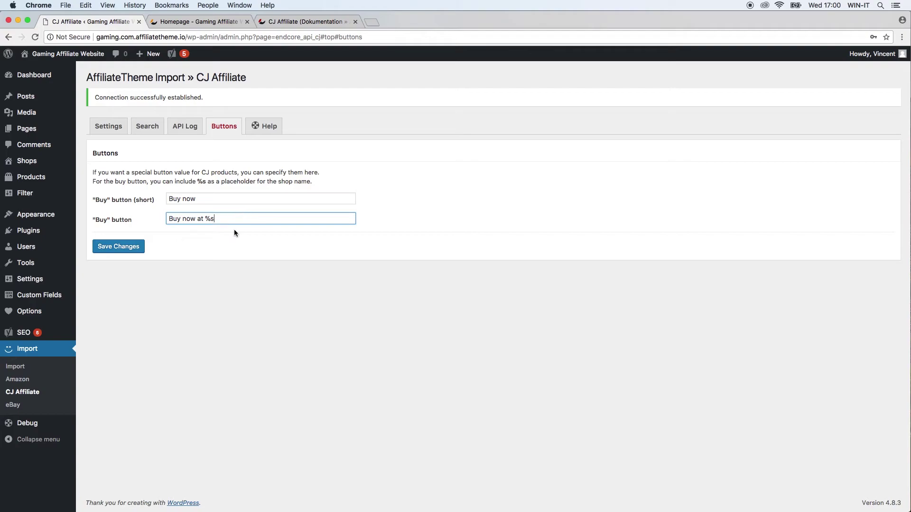
pyautogui.click(291, 155)
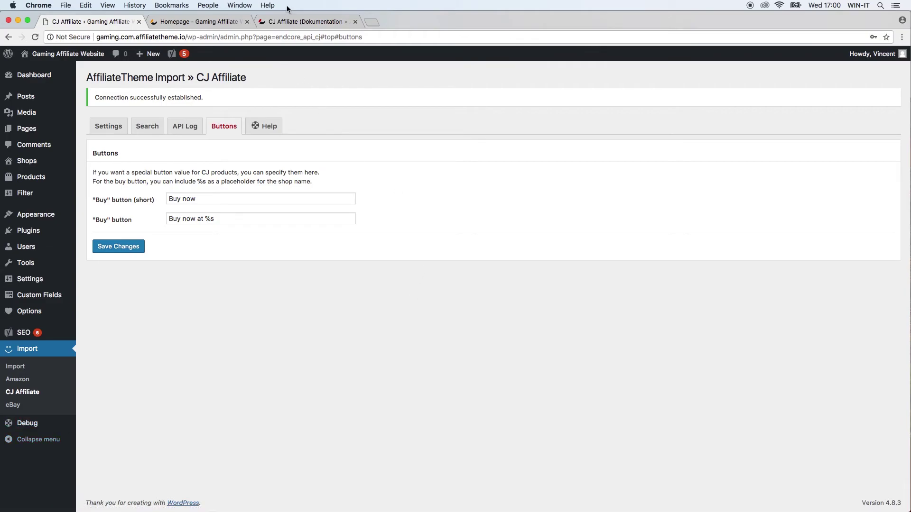
pyautogui.click(291, 21)
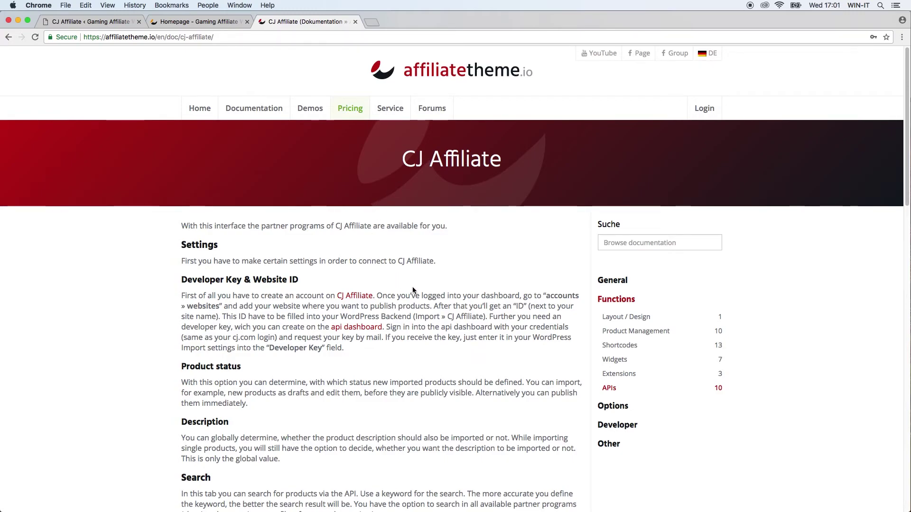
pyautogui.scroll(-3, 409, 351)
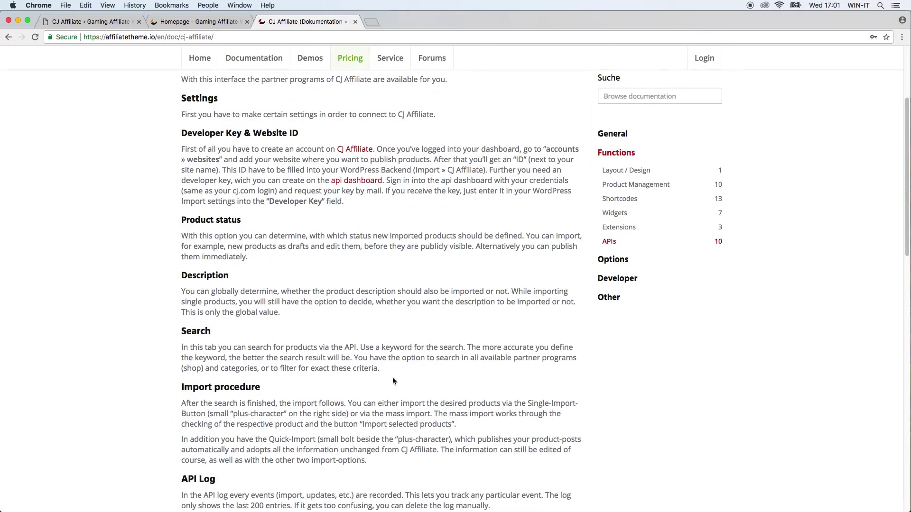
pyautogui.scroll(2, 351, 323)
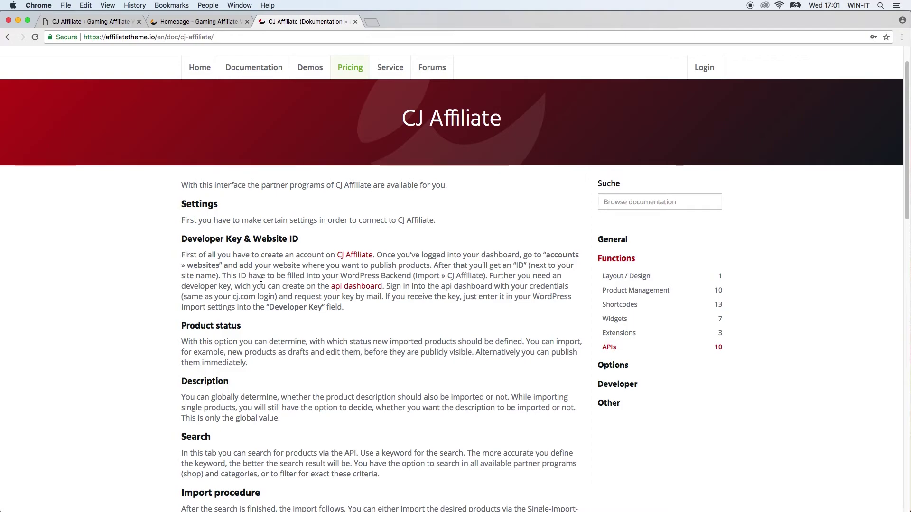
pyautogui.click(114, 23)
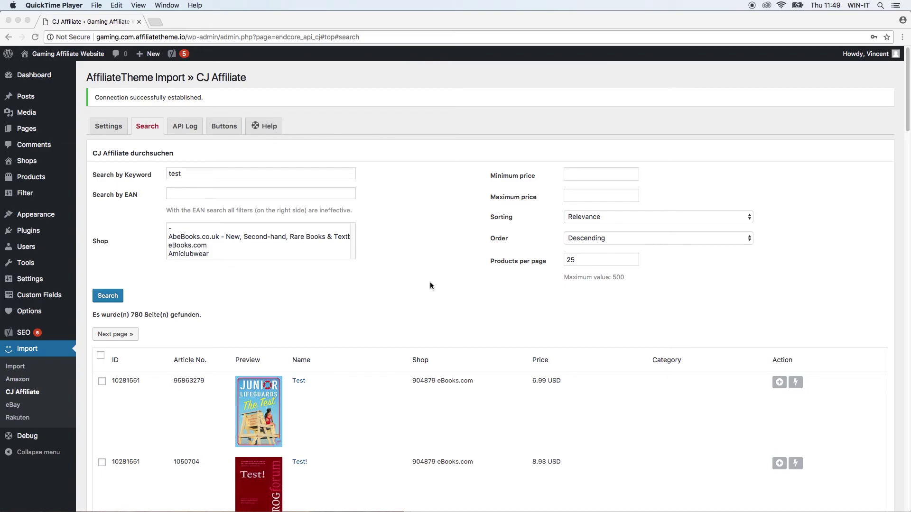
# - Back in Chrome, quick-import the top 'Test' result from eBooks.com, priced 6.99 USD
pyautogui.click(313, 157)
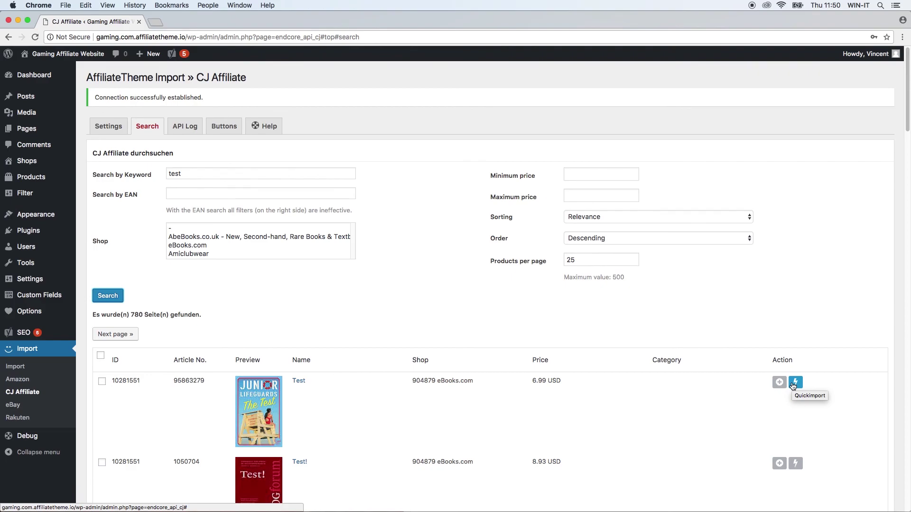
pyautogui.click(793, 386)
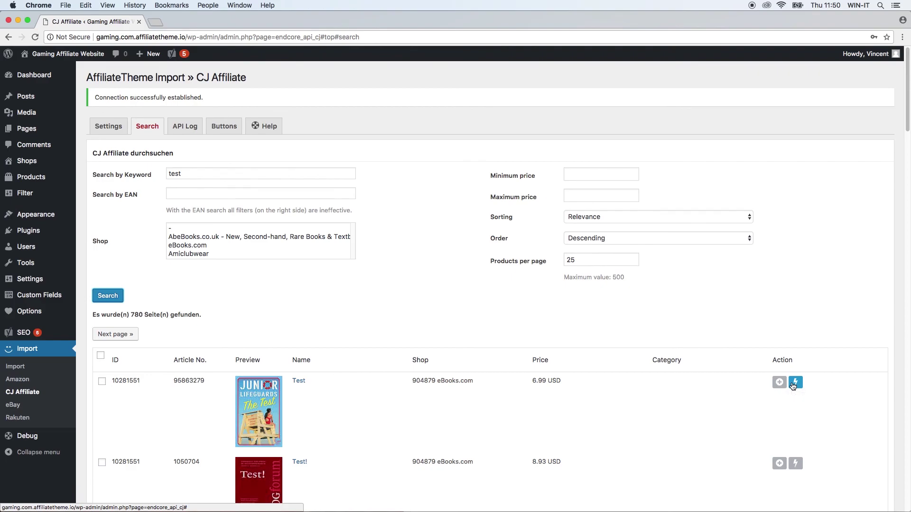